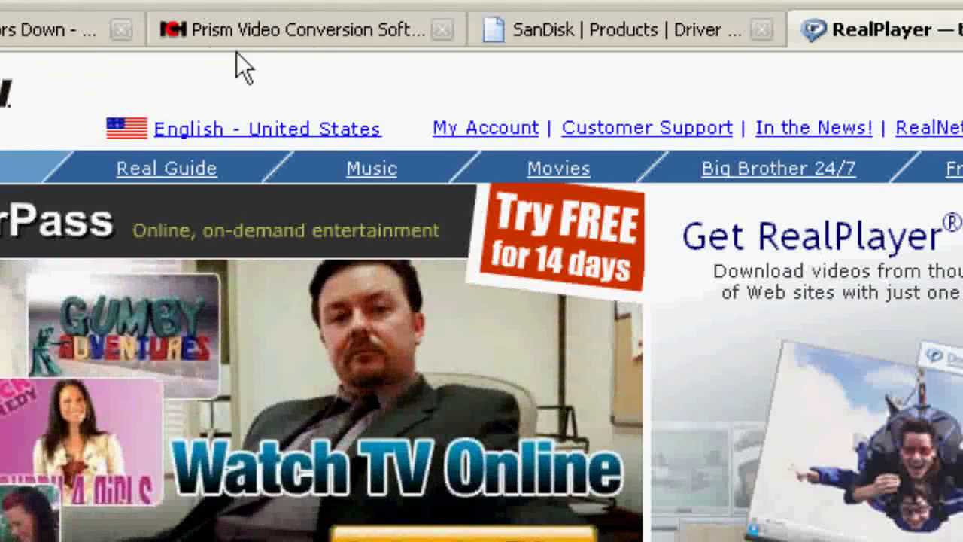
{"action": "left_click", "coordinate": [323, 38]}
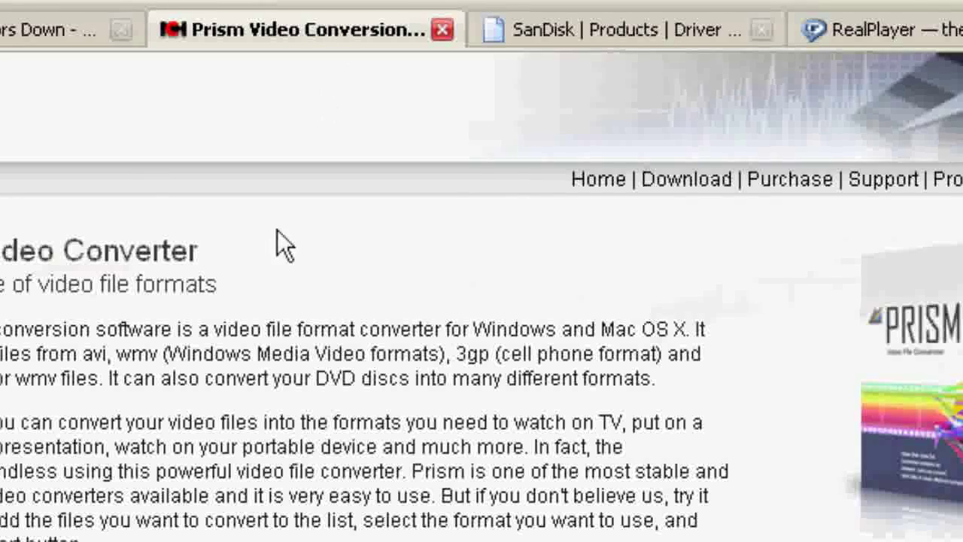
{"action": "scroll", "coordinate": [301, 344], "scroll_direction": "down", "scroll_amount": 2}
{"action": "scroll", "coordinate": [308, 335], "scroll_direction": "down", "scroll_amount": 2}
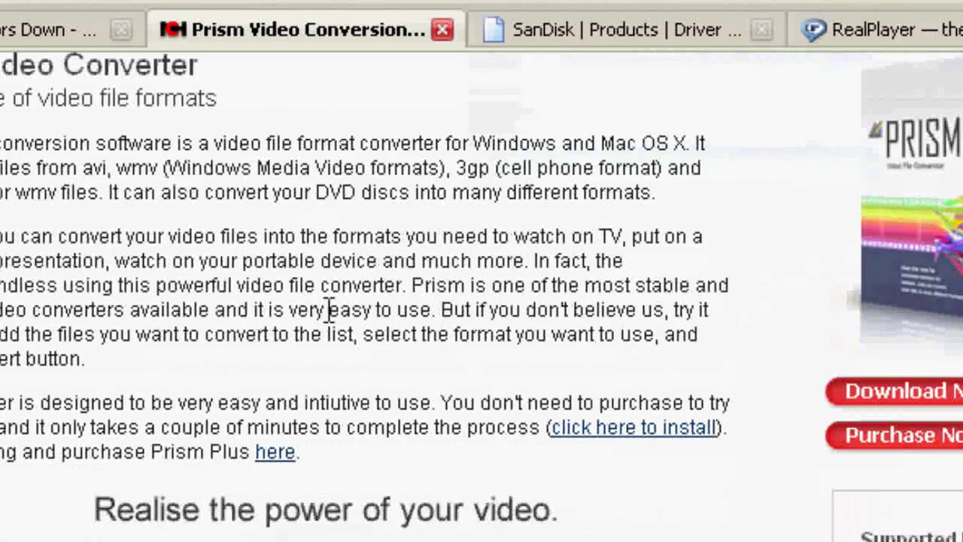
{"action": "scroll", "coordinate": [329, 310], "scroll_direction": "down", "scroll_amount": 2}
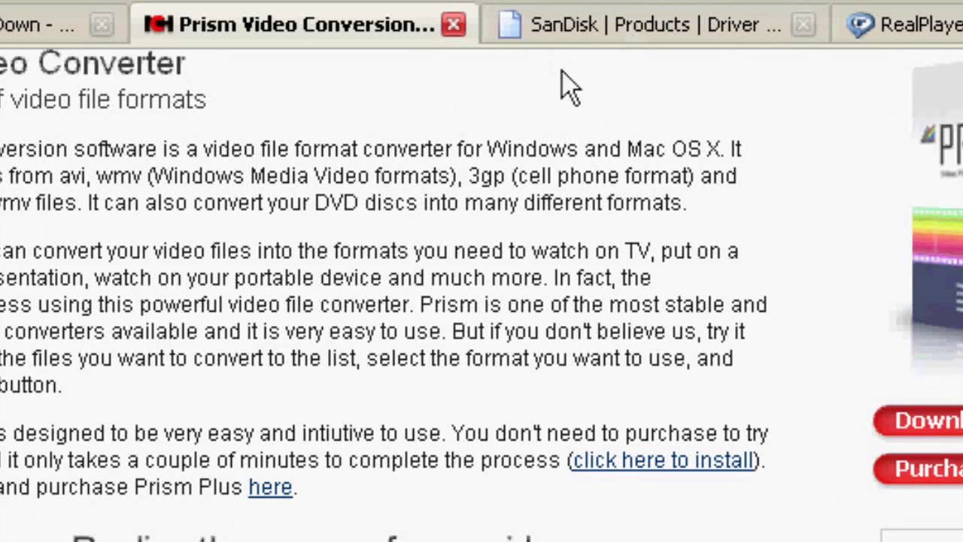
Step: Show the Sansa Media Converter download (version 4.256, 101 MB) on SanDisk's driver downloads page
{"action": "left_click", "coordinate": [557, 33]}
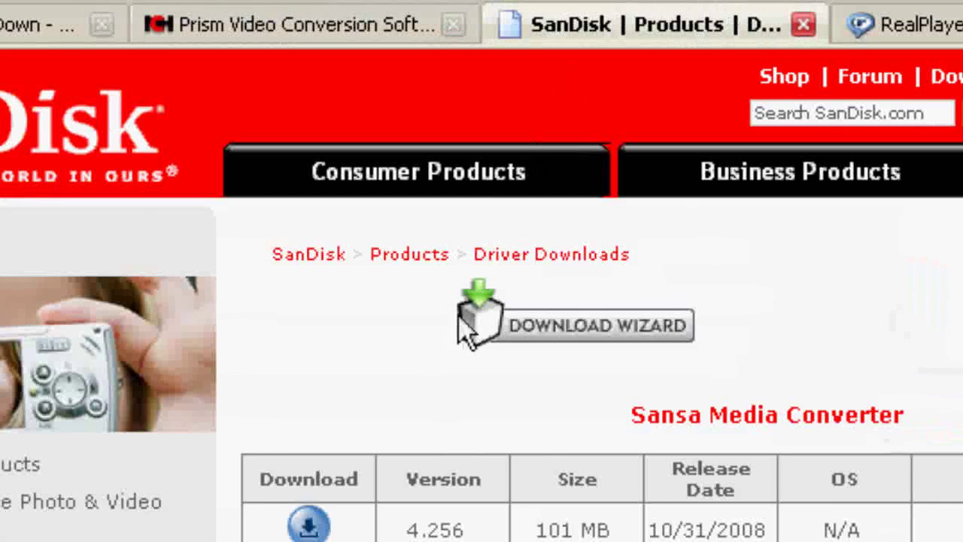
{"action": "scroll", "coordinate": [361, 305], "scroll_direction": "down", "scroll_amount": 3}
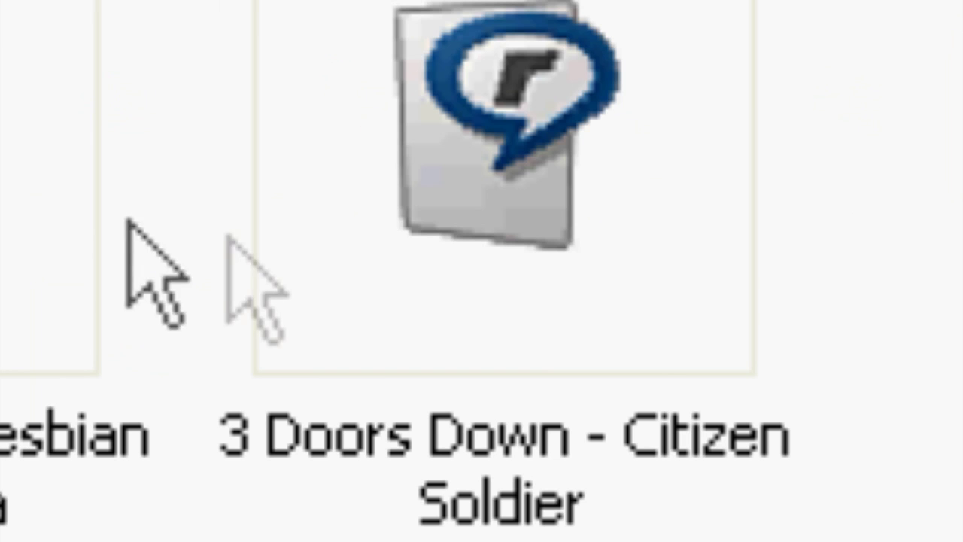
Step: Select the '3 Doors Down - Citizen Soldier' video in Windows Explorer
{"action": "left_click", "coordinate": [534, 490]}
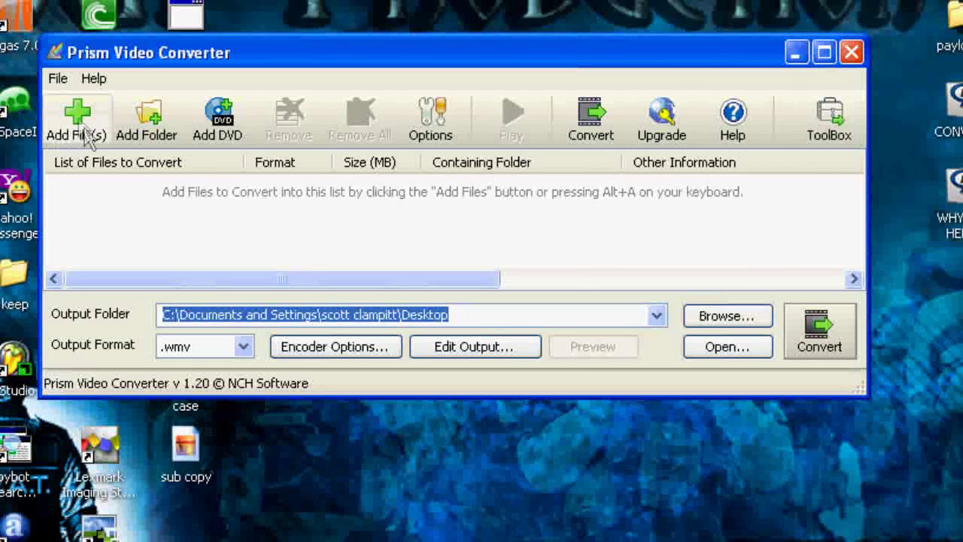
Step: Add '3 Doors Down - Citizen Soldier' to Prism's conversion list via Add File(s)
{"action": "left_click", "coordinate": [83, 129]}
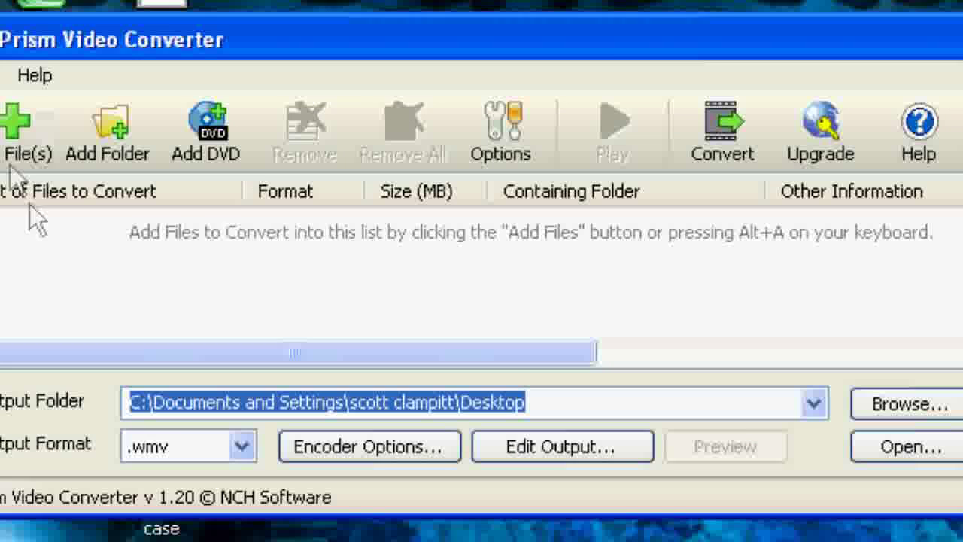
{"action": "left_click", "coordinate": [4, 139]}
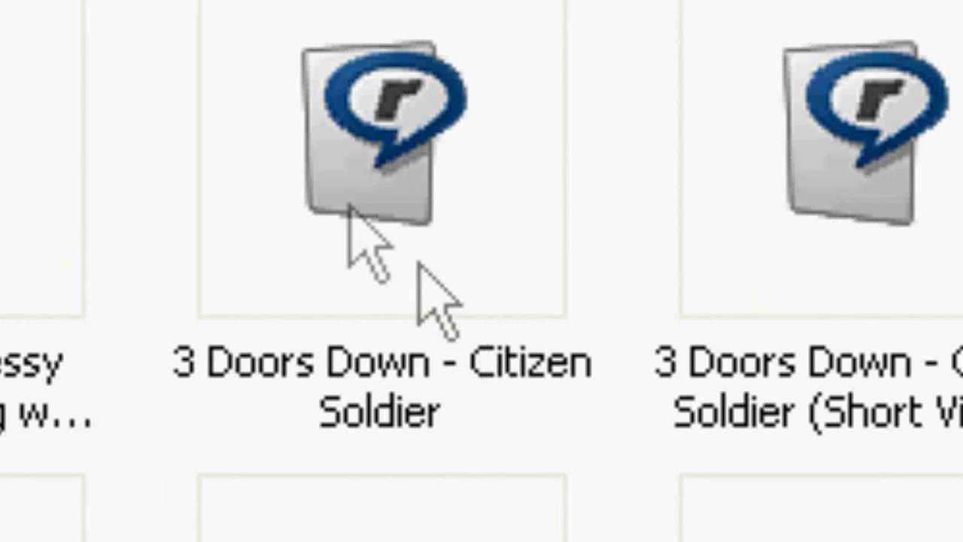
{"action": "double_click", "coordinate": [362, 182]}
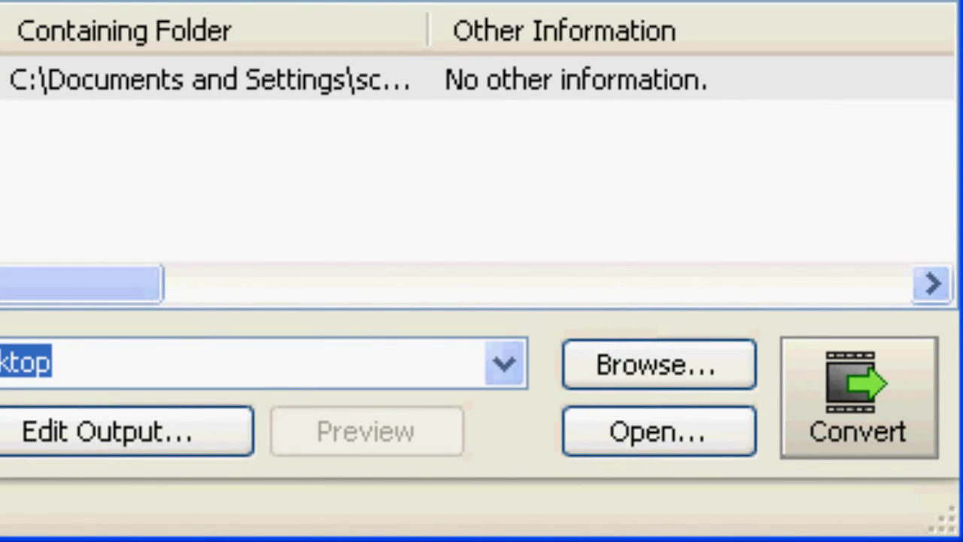
Step: Convert the Citizen Soldier clip to .wmv on the Desktop
{"action": "left_click", "coordinate": [805, 429]}
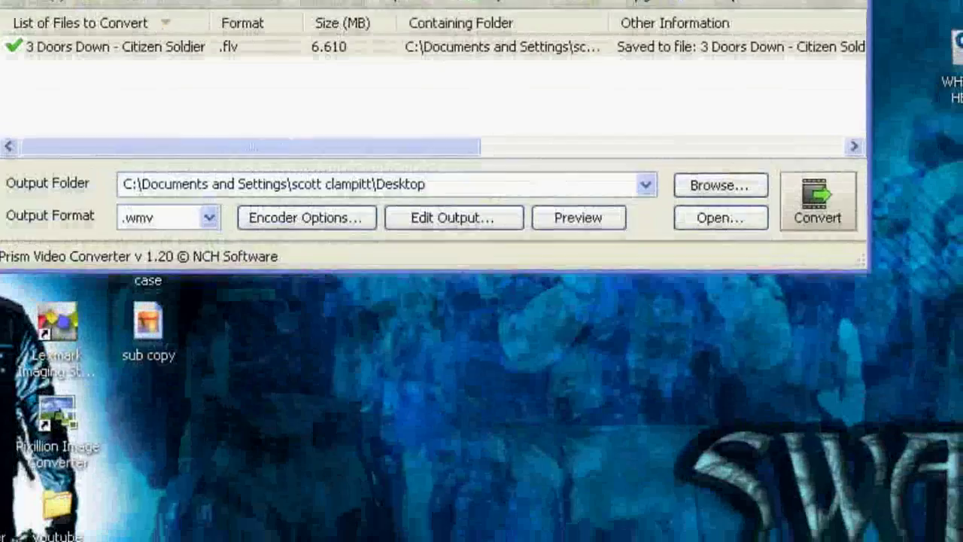
Step: Select the finished Citizen Soldier conversion and close Prism with Alt+F4
{"action": "left_click", "coordinate": [75, 47]}
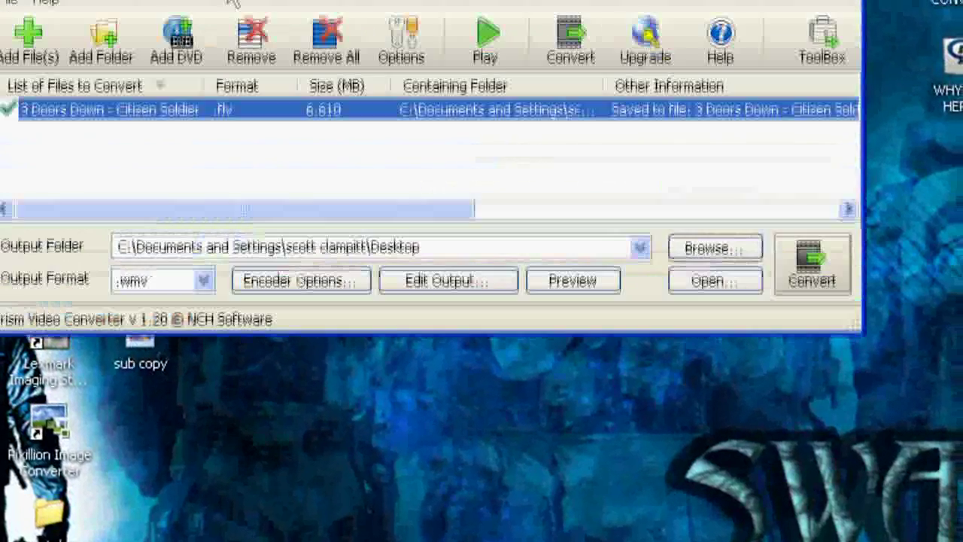
{"action": "key", "text": "alt+F4"}
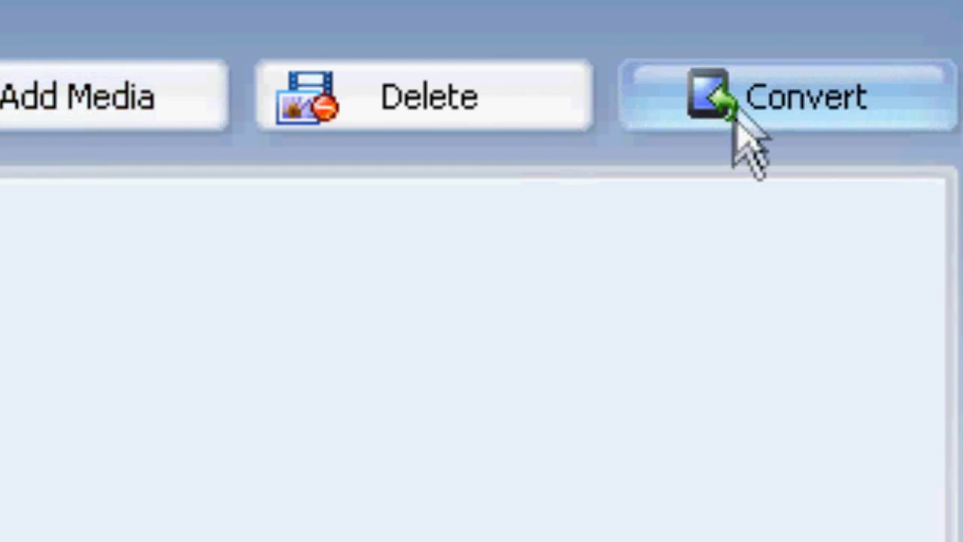
Step: Convert the Citizen Soldier clip for the Sansa View, ending with 1 finished, 0 unfinished
{"action": "left_click", "coordinate": [742, 129]}
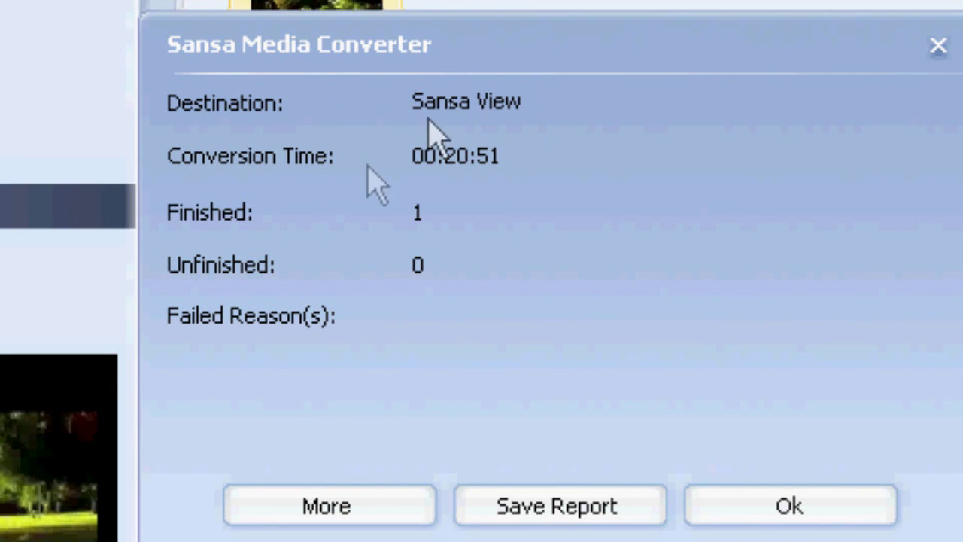
Step: Dismiss the conversion report and leave the clip's 00:03:31 length untrimmed
{"action": "left_click", "coordinate": [800, 515]}
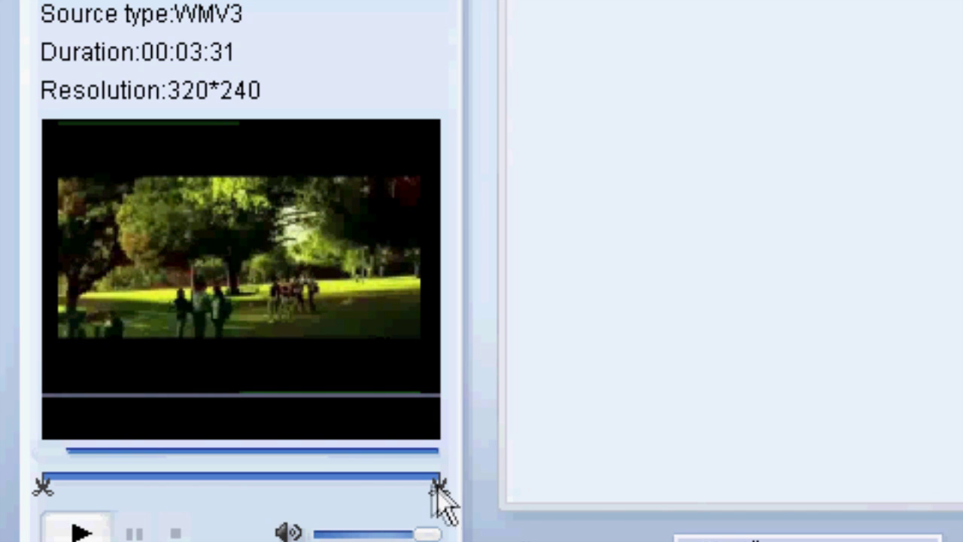
{"action": "left_click_drag", "start_coordinate": [435, 481], "coordinate": [440, 486]}
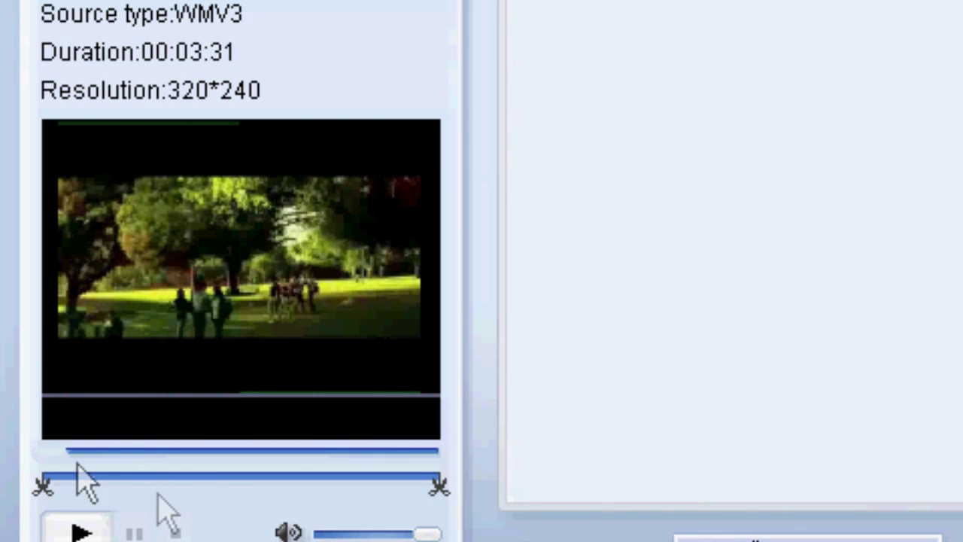